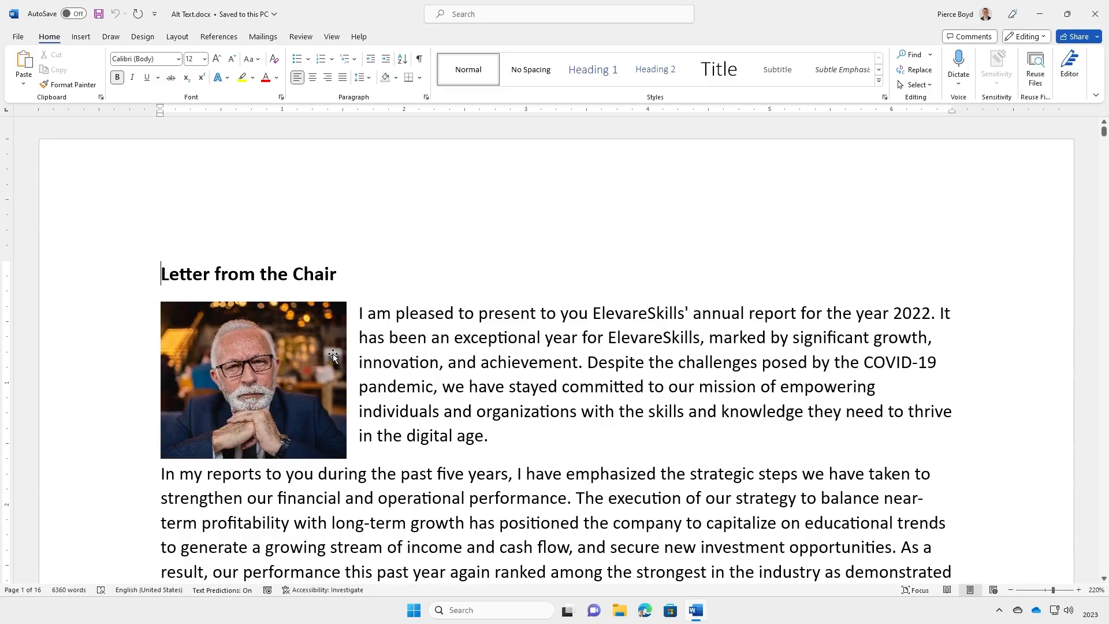
Look through the document's first pages for the portrait, the blue rectangle and the sales table.
scroll(323, 363, down, 5)
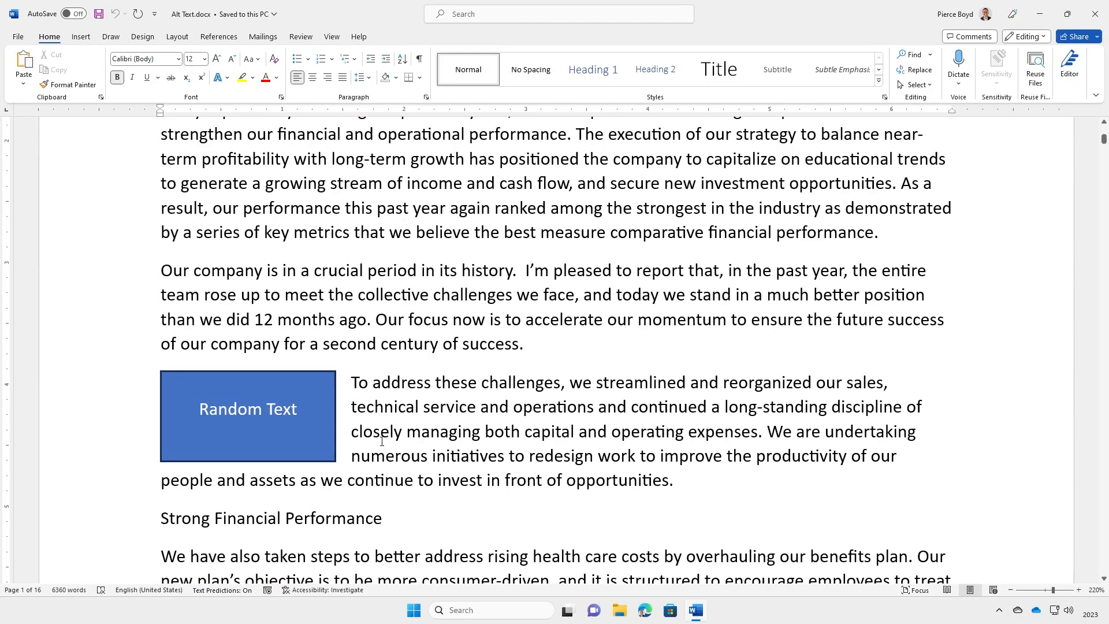
scroll(384, 439, down, 6)
scroll(399, 437, down, 9)
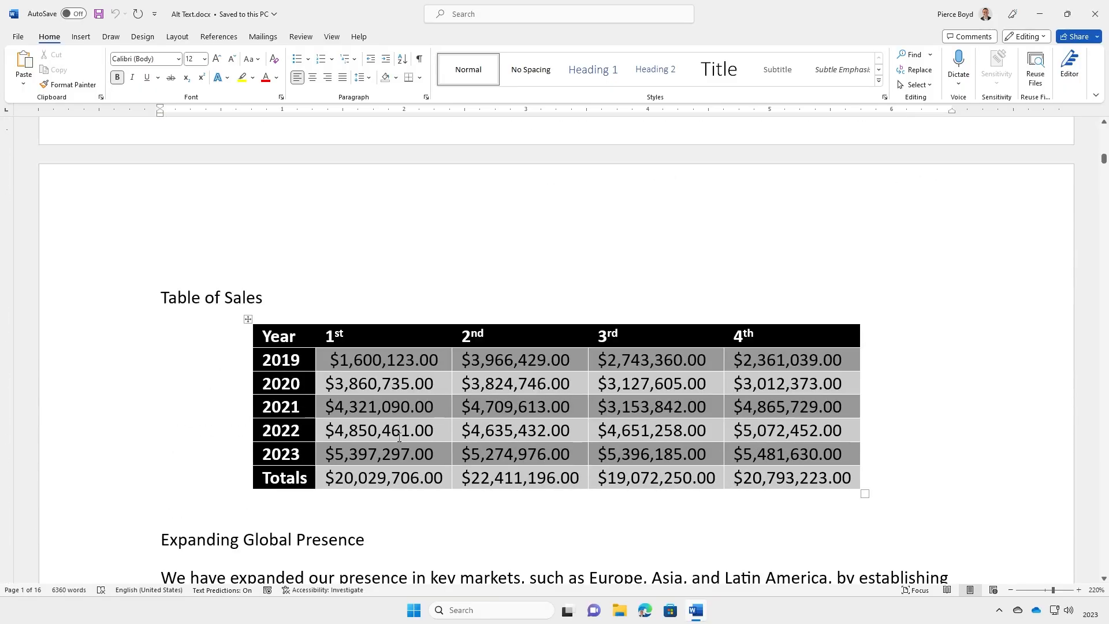
scroll(399, 437, down, 1)
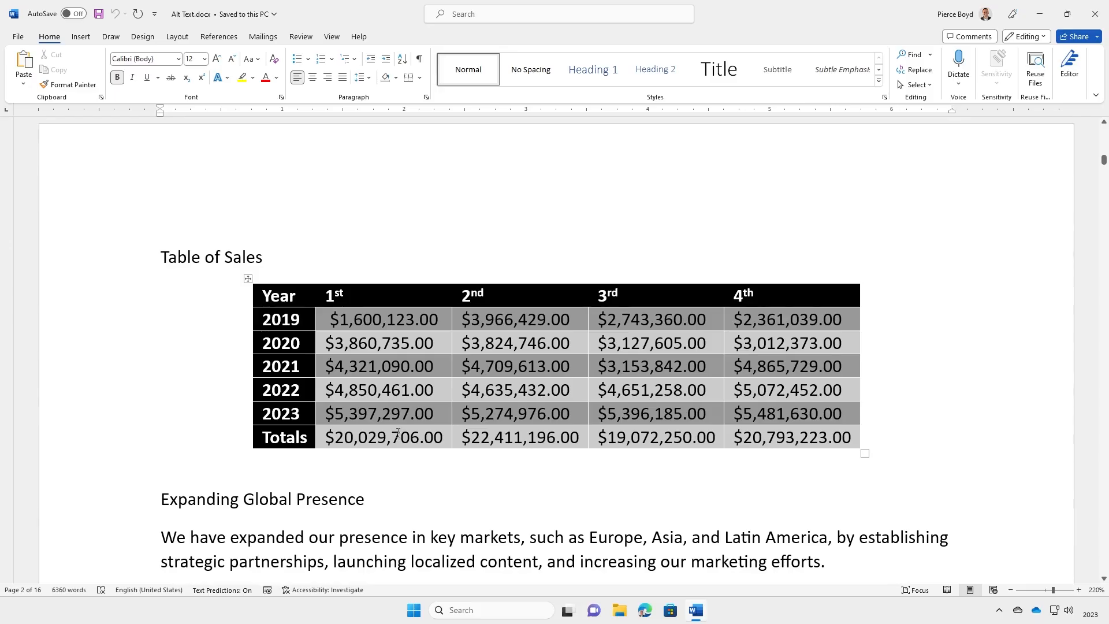
scroll(391, 429, up, 8)
scroll(390, 429, up, 15)
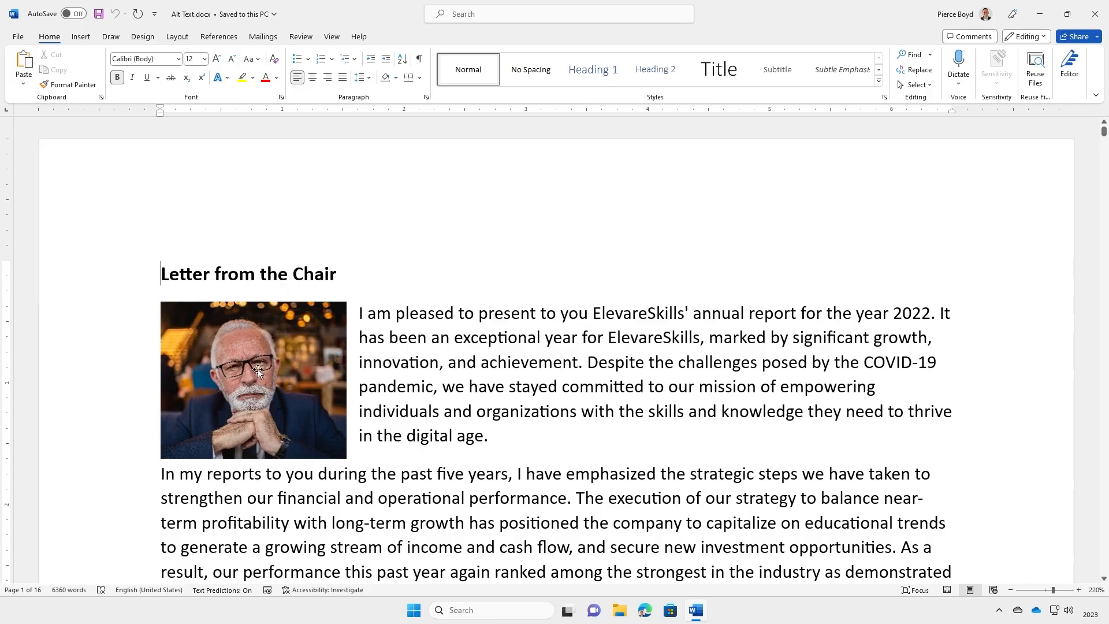
Run the accessibility check, widen its results and expand the Image or Object Not Inline errors.
click(330, 592)
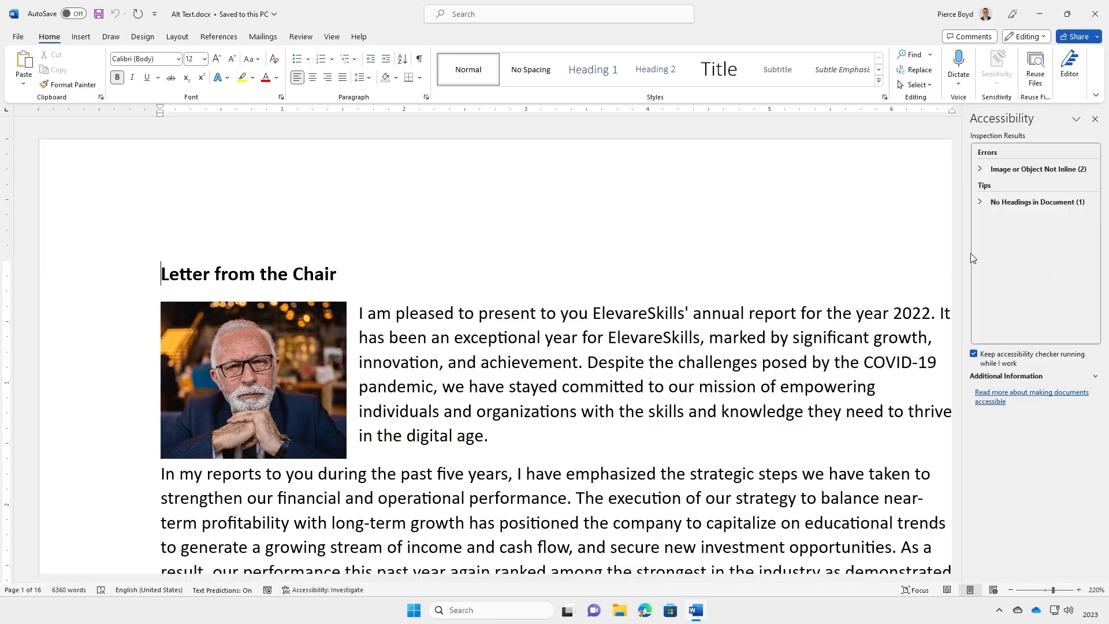
drag(961, 261, 931, 261)
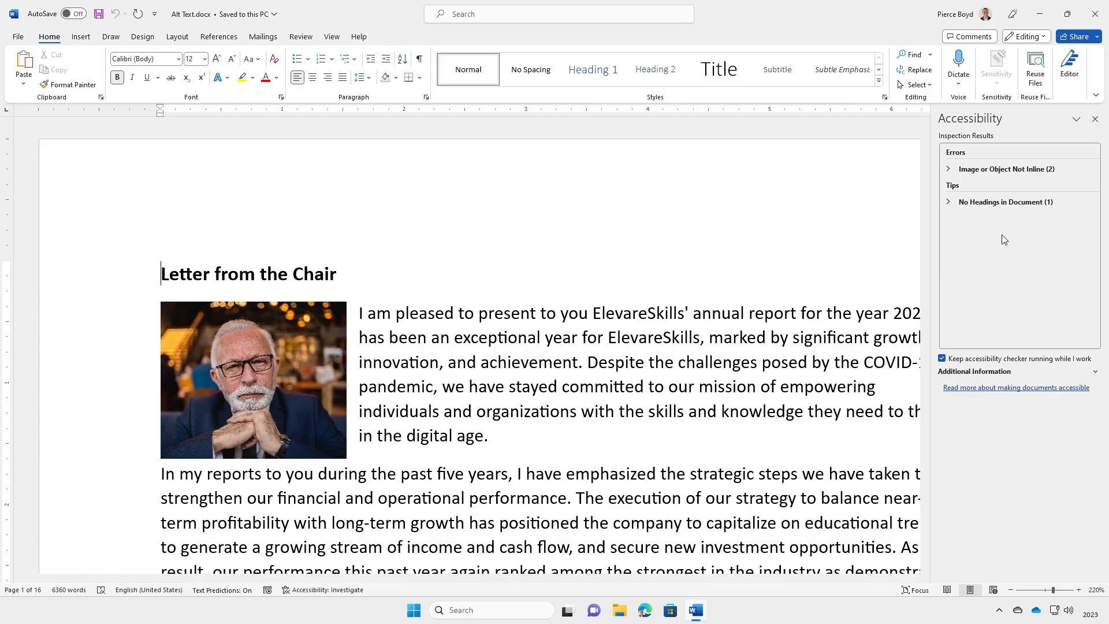
click(948, 170)
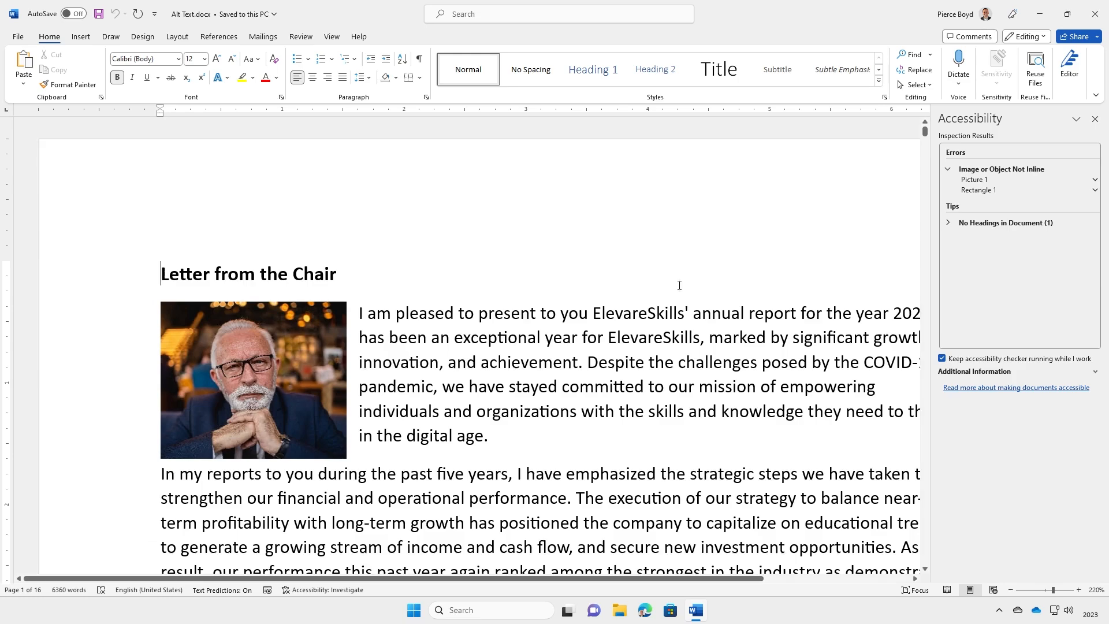
Delete the existing alt text of the portrait beside the Letter from the Chair.
click(279, 334)
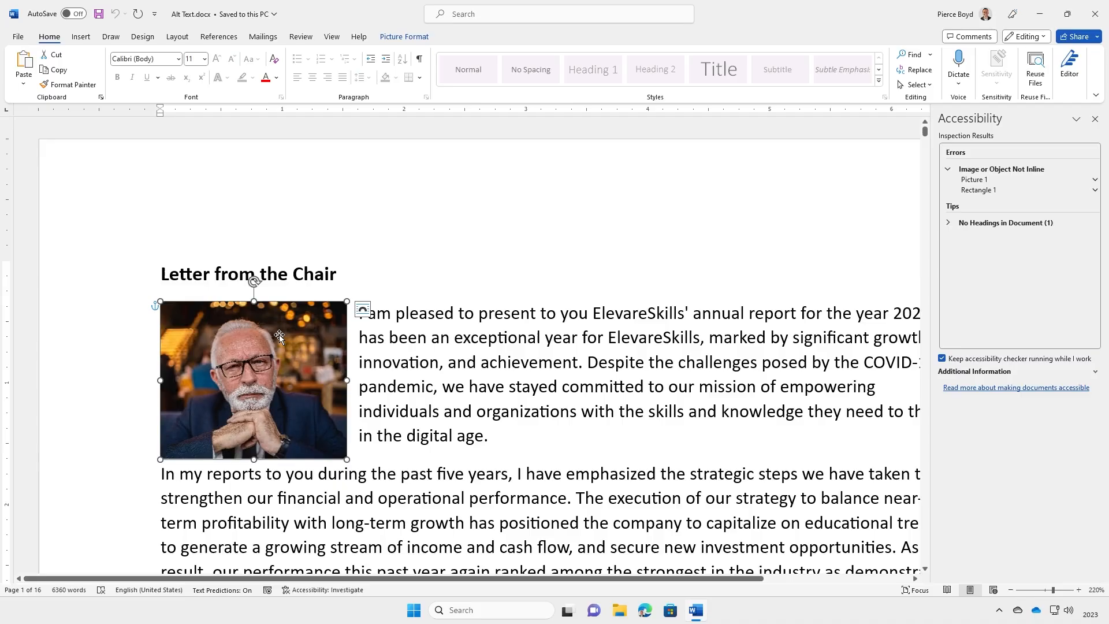
right_click(283, 330)
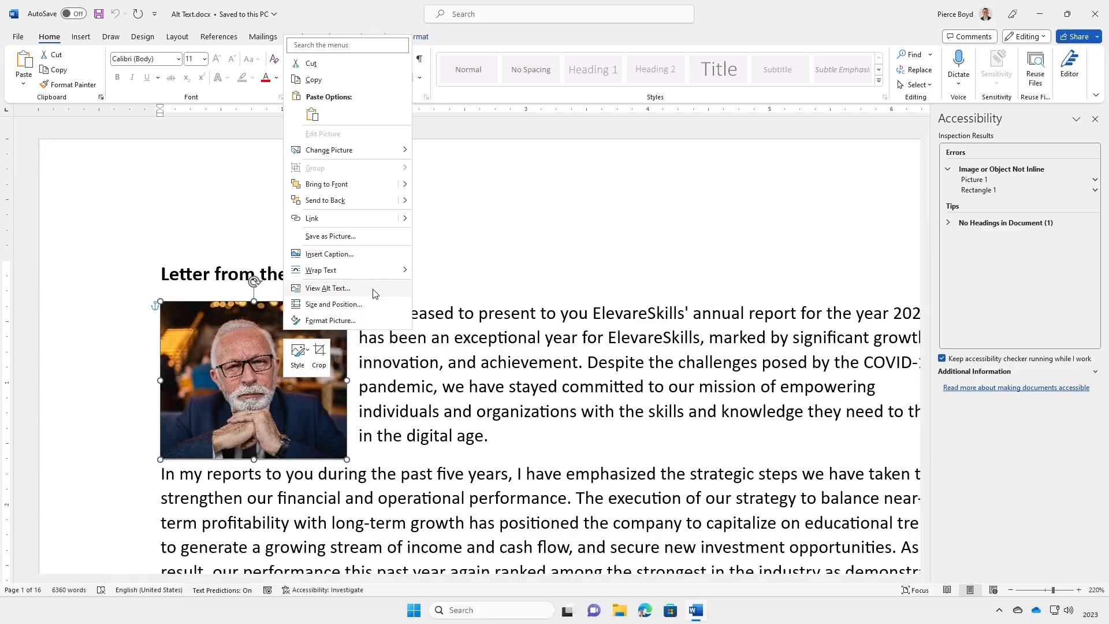
click(328, 288)
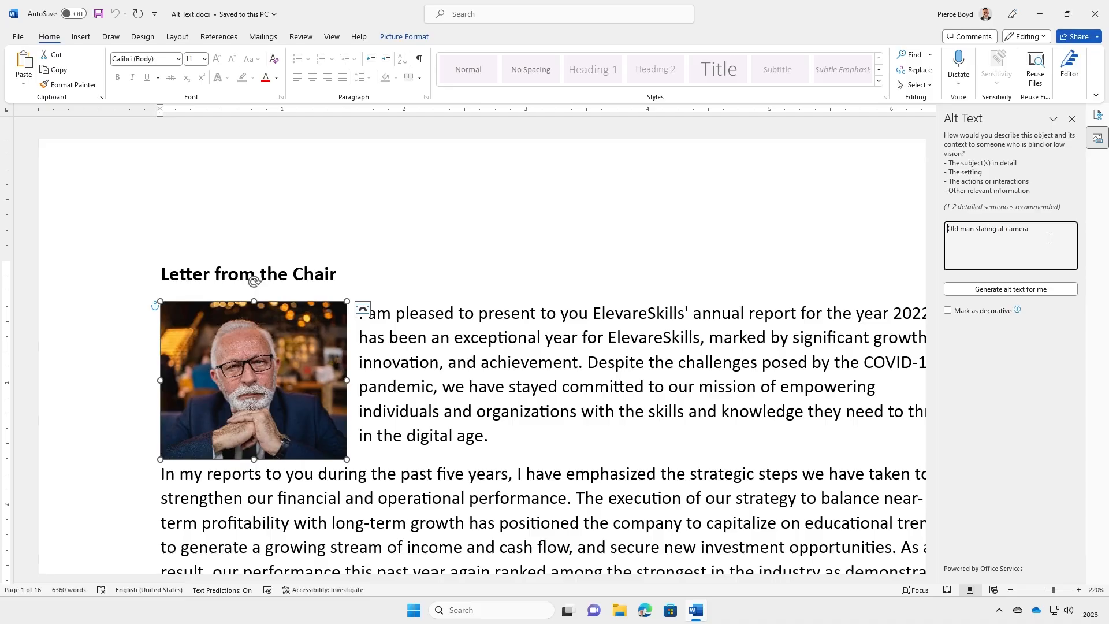
drag(1042, 232, 936, 234)
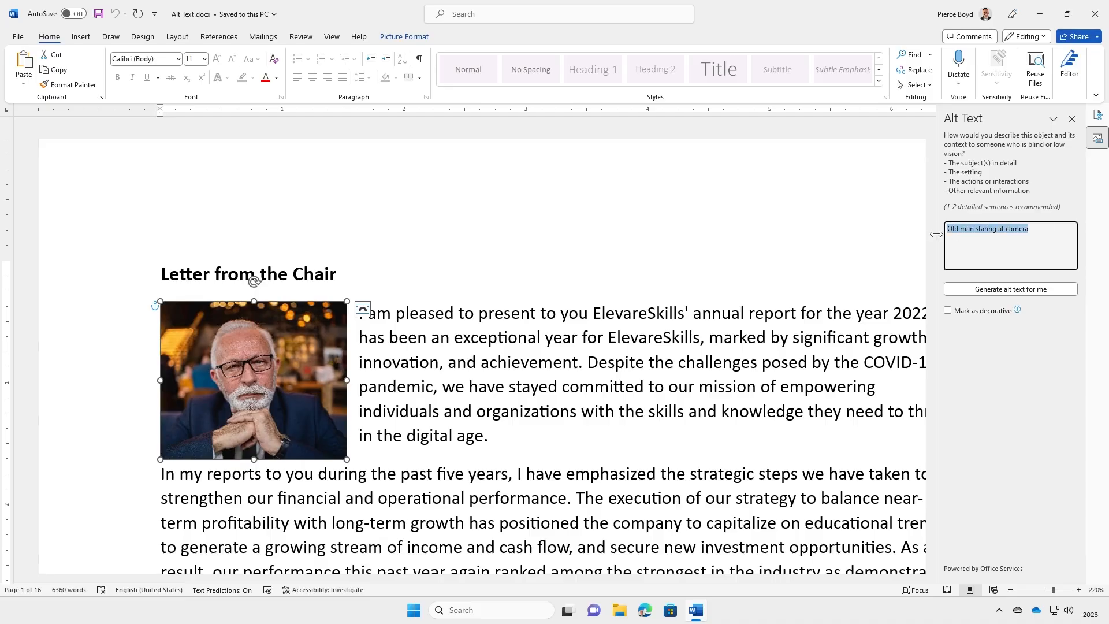
key(Delete)
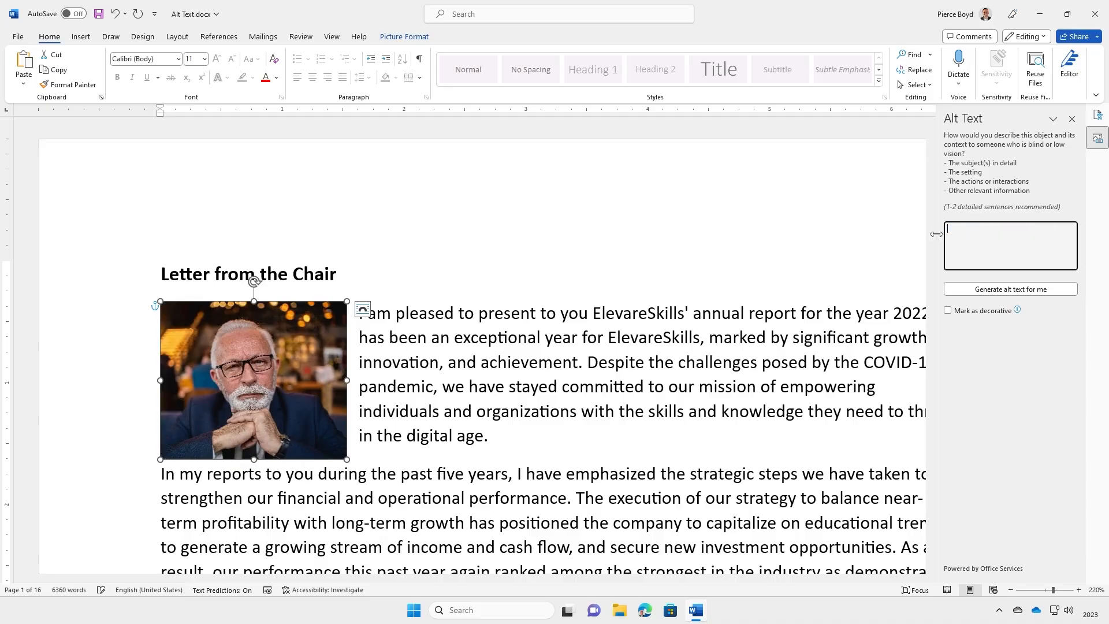
click(1072, 120)
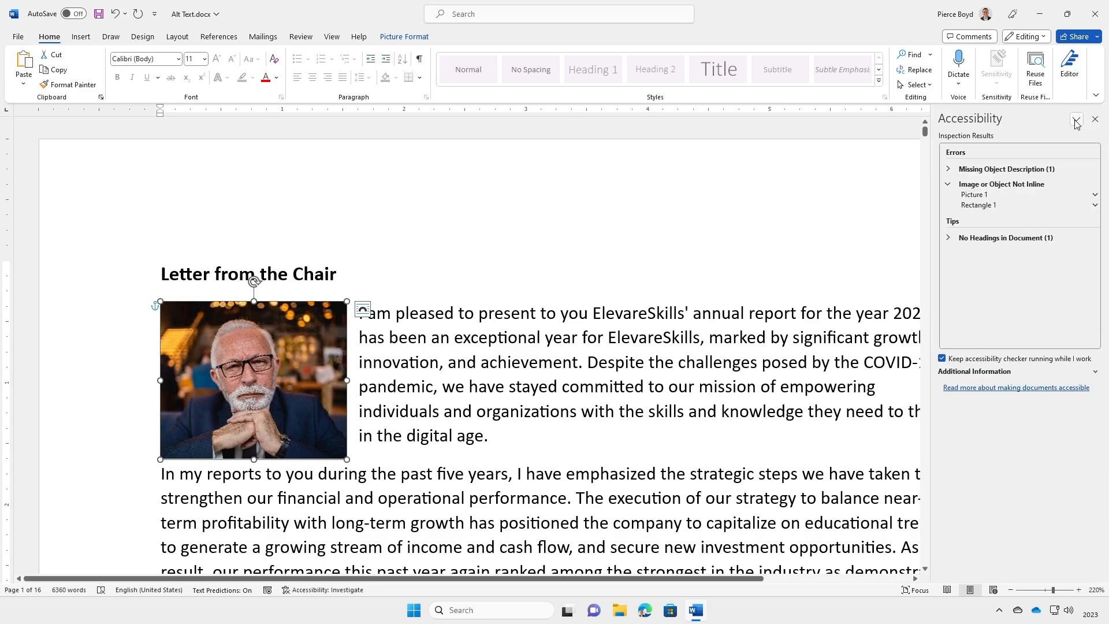
Fix the missing object description of Picture 1 by adding automatically generated alt text.
click(949, 169)
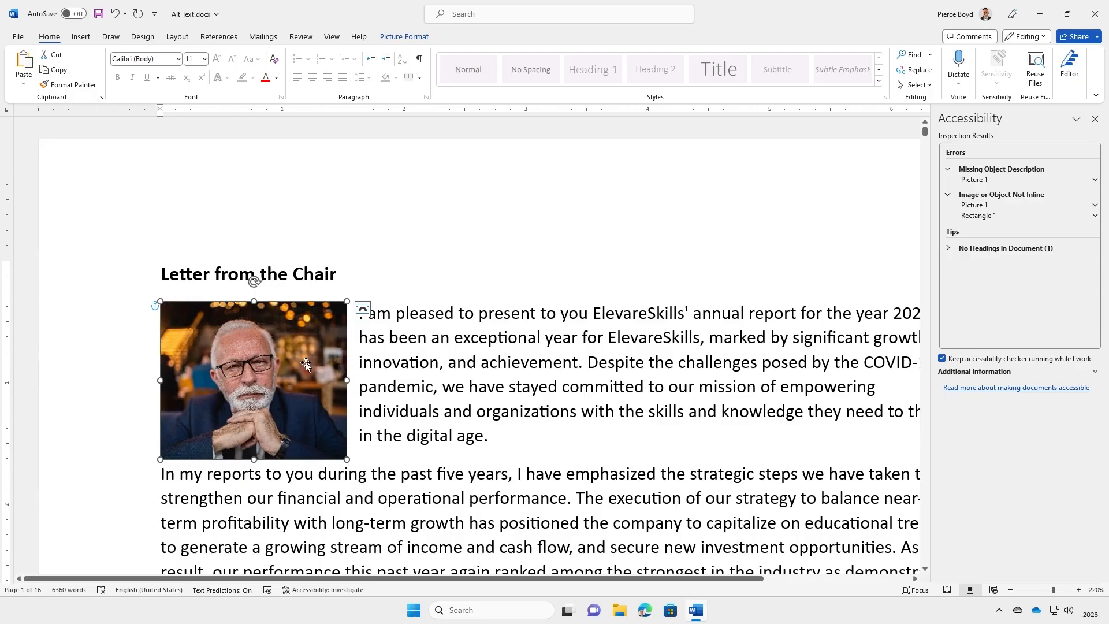
click(1036, 181)
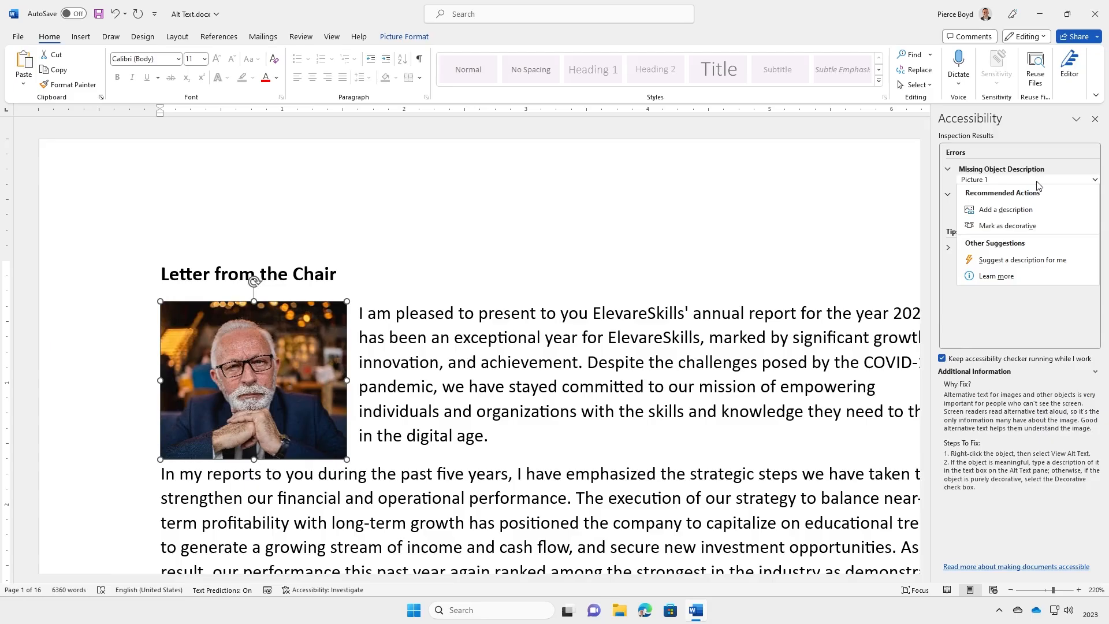
click(1005, 211)
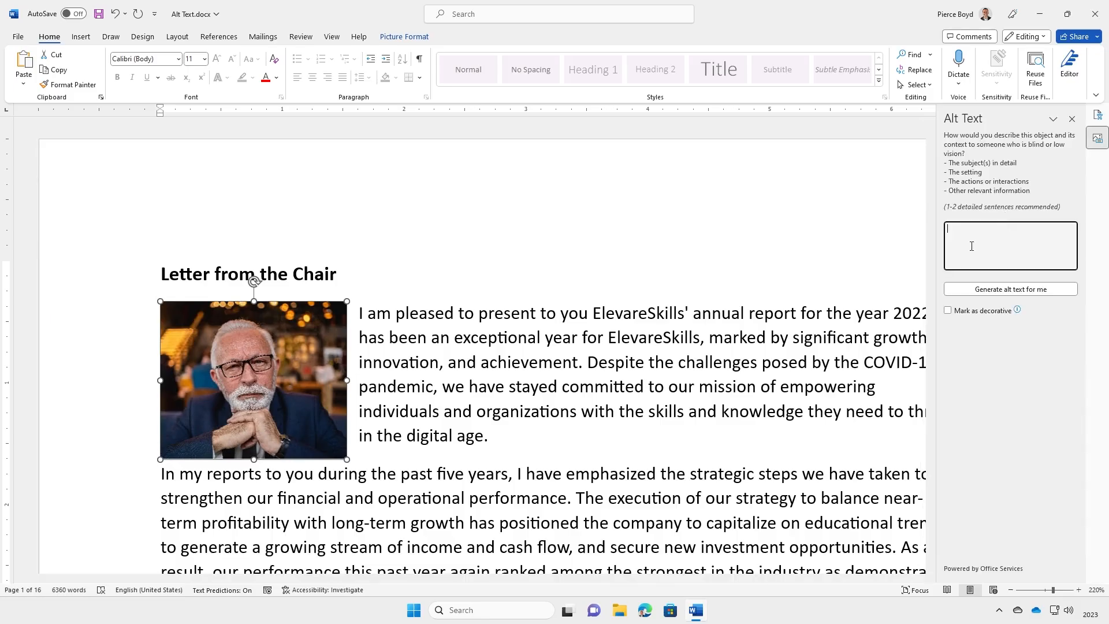
click(1005, 289)
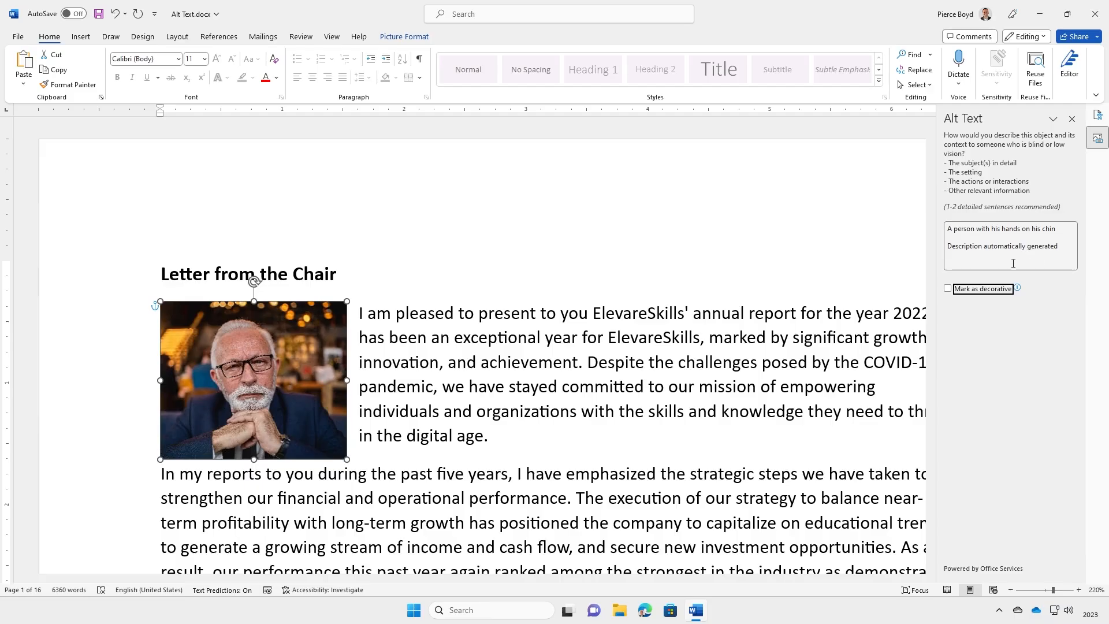
Replace the portrait's generated alt text with "Picture of" followed by the man's full name and finish editing it.
drag(1064, 247, 935, 228)
key(Delete)
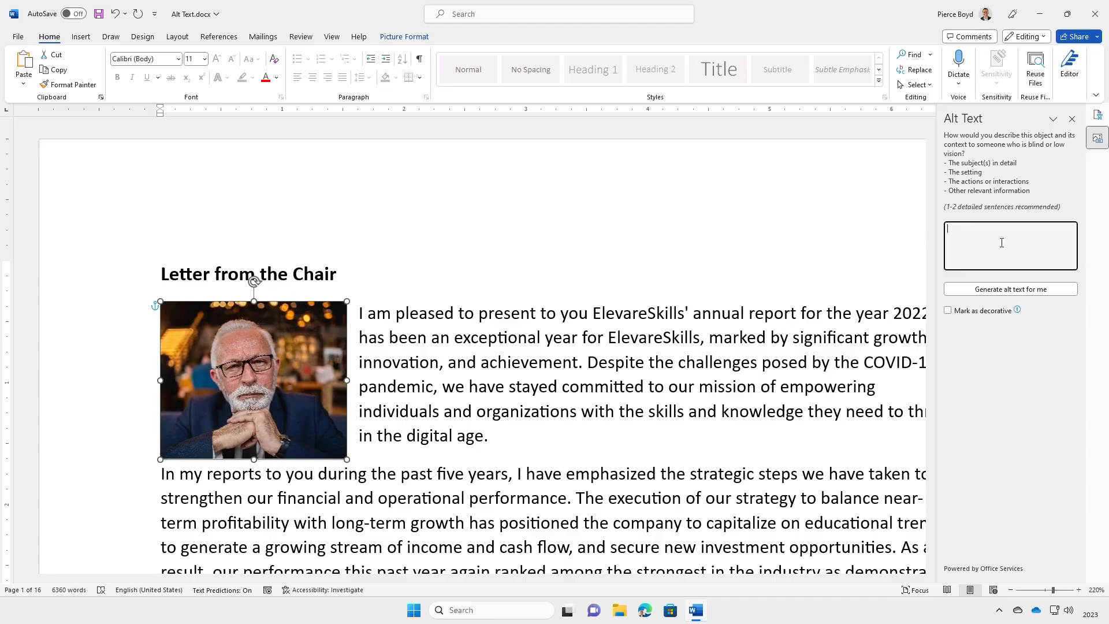
text(Picture o)
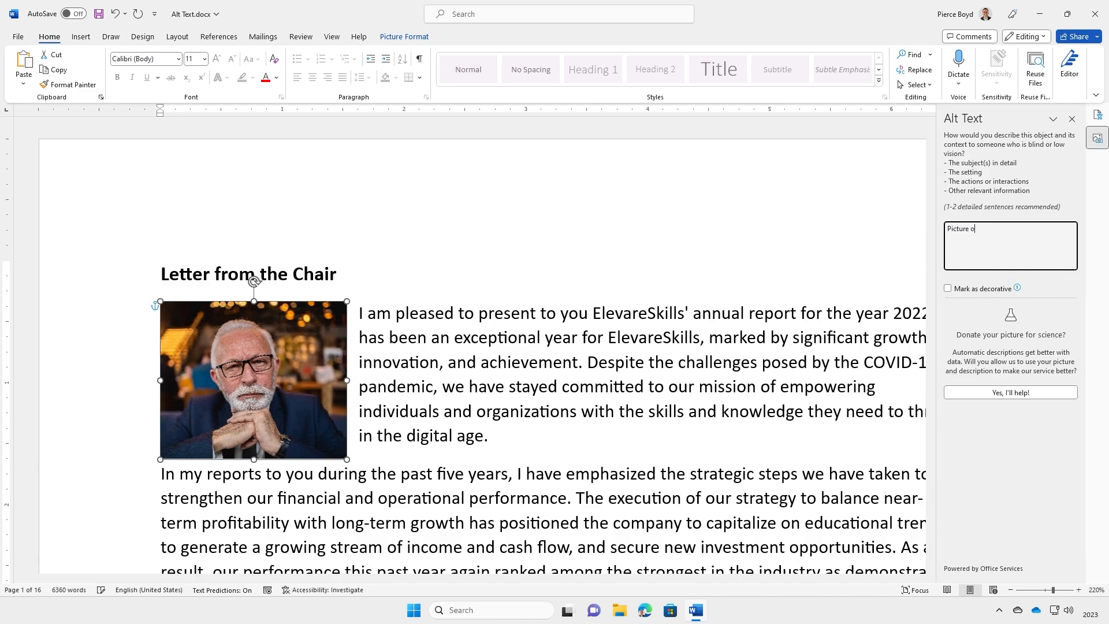
text(f Alonzo Aguila.)
click(1071, 119)
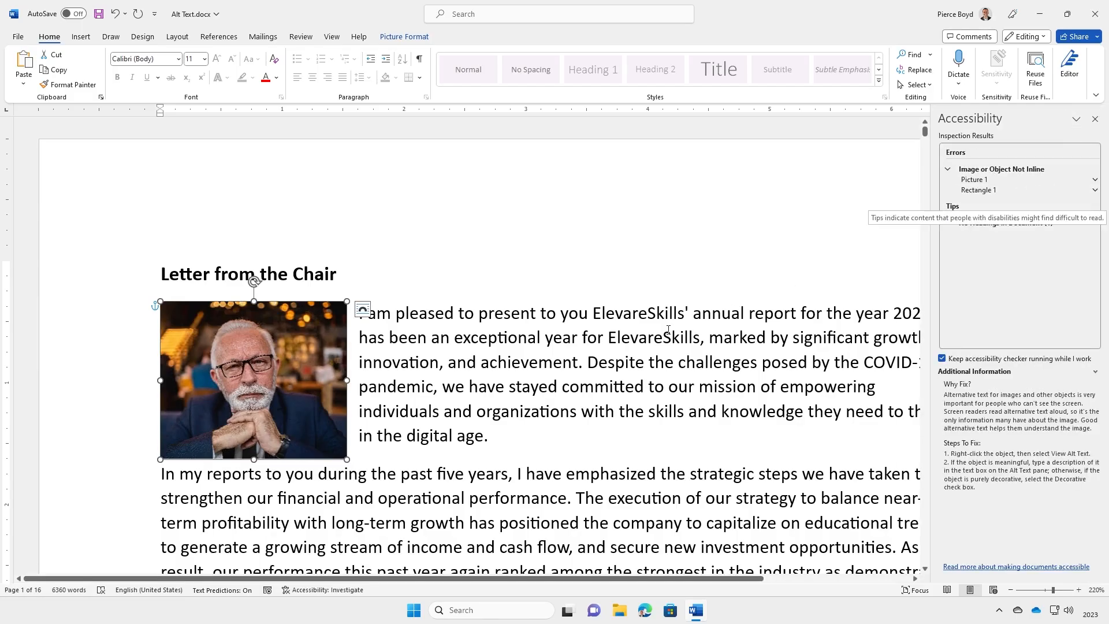
Place the blue Random Text rectangle inline, using the accessibility checker's recommended action for Rectangle 1.
scroll(540, 358, down, 6)
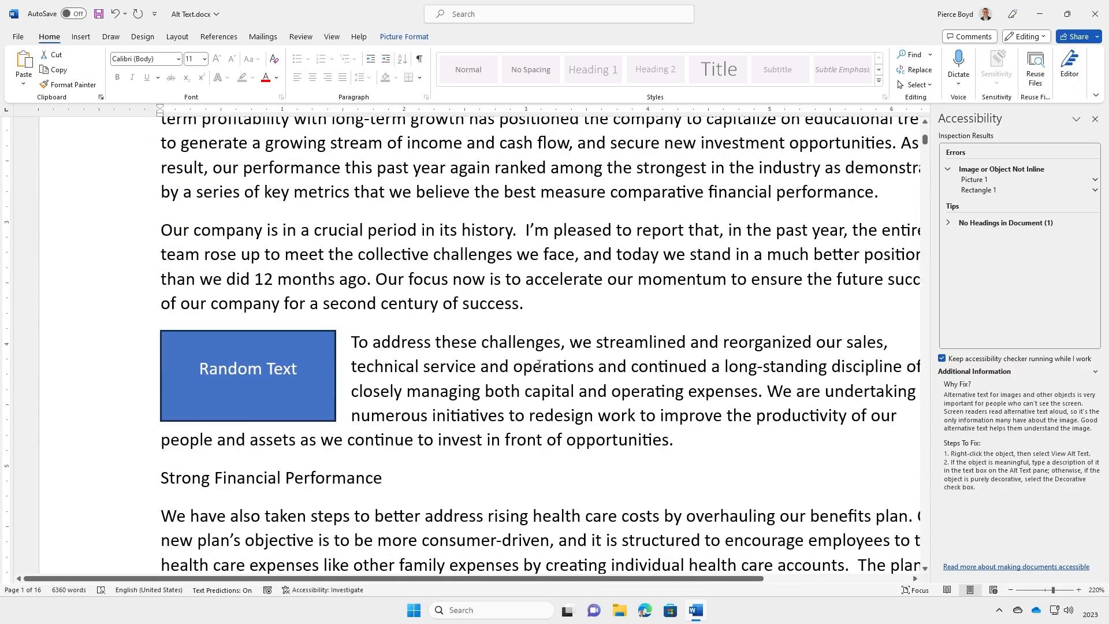
click(233, 335)
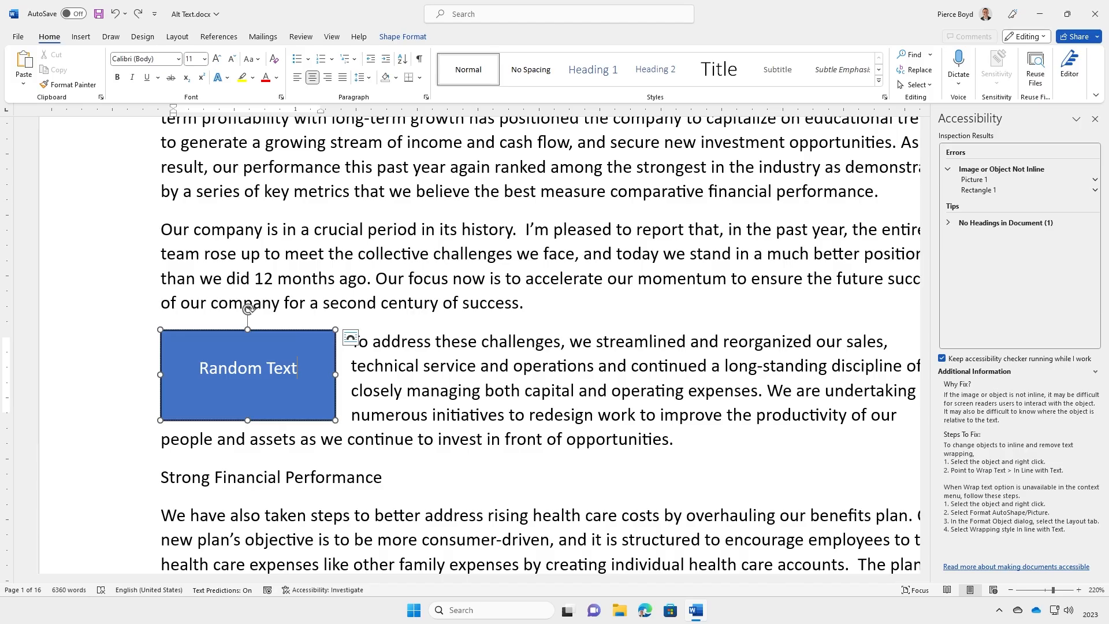
click(1013, 190)
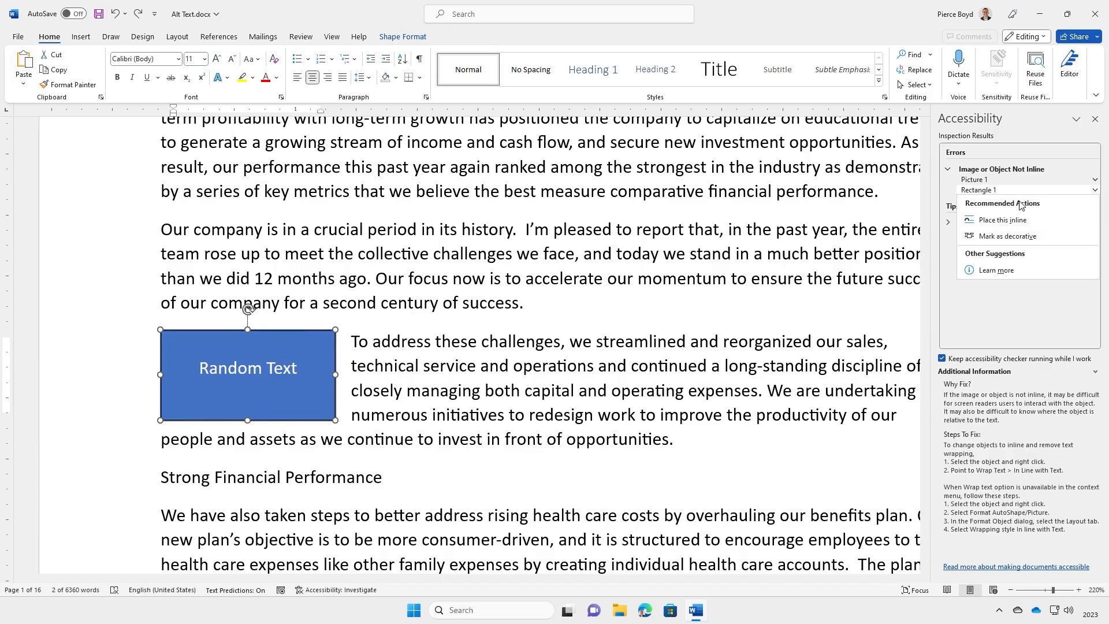
click(1005, 220)
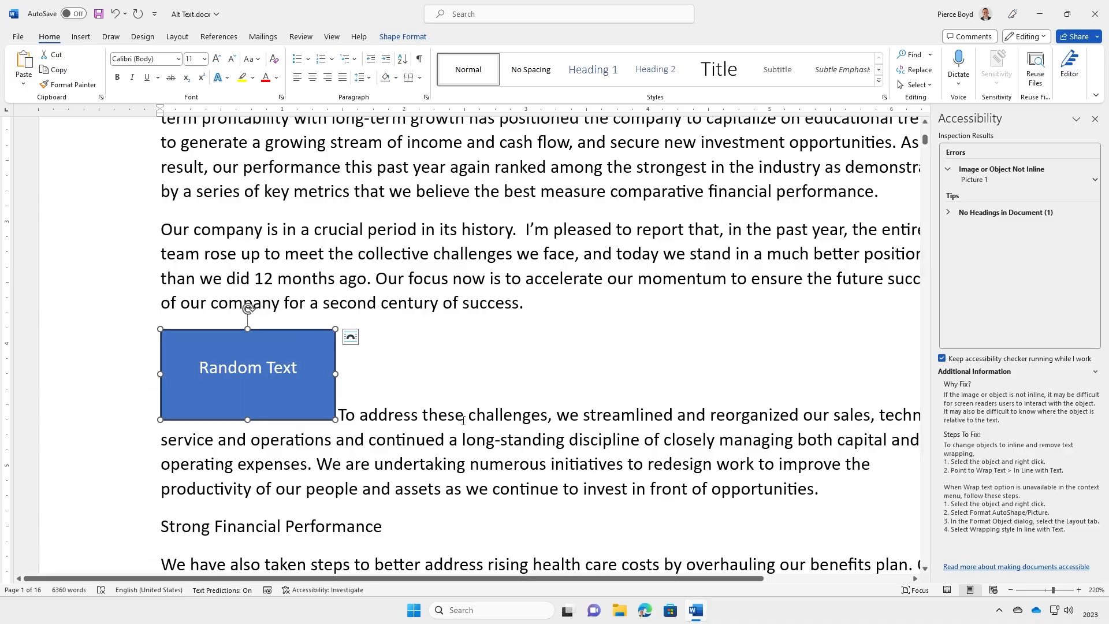
Give the blue rectangle the alt text "Blue rectangle with some random text." and finish editing it.
right_click(282, 331)
click(338, 278)
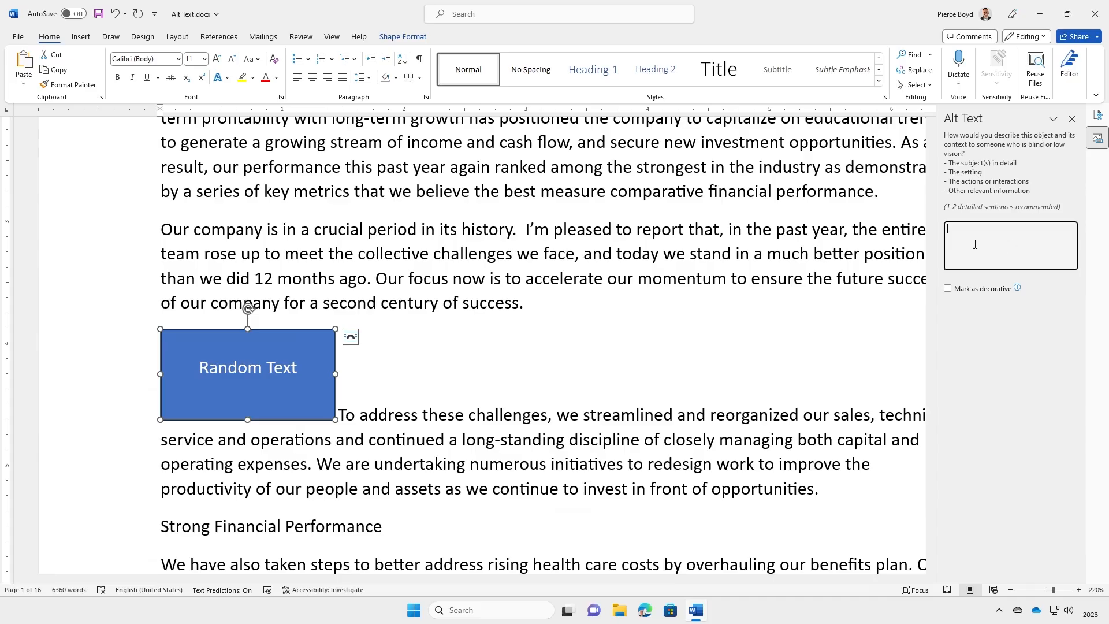
text(Blue rectangle with some random text.)
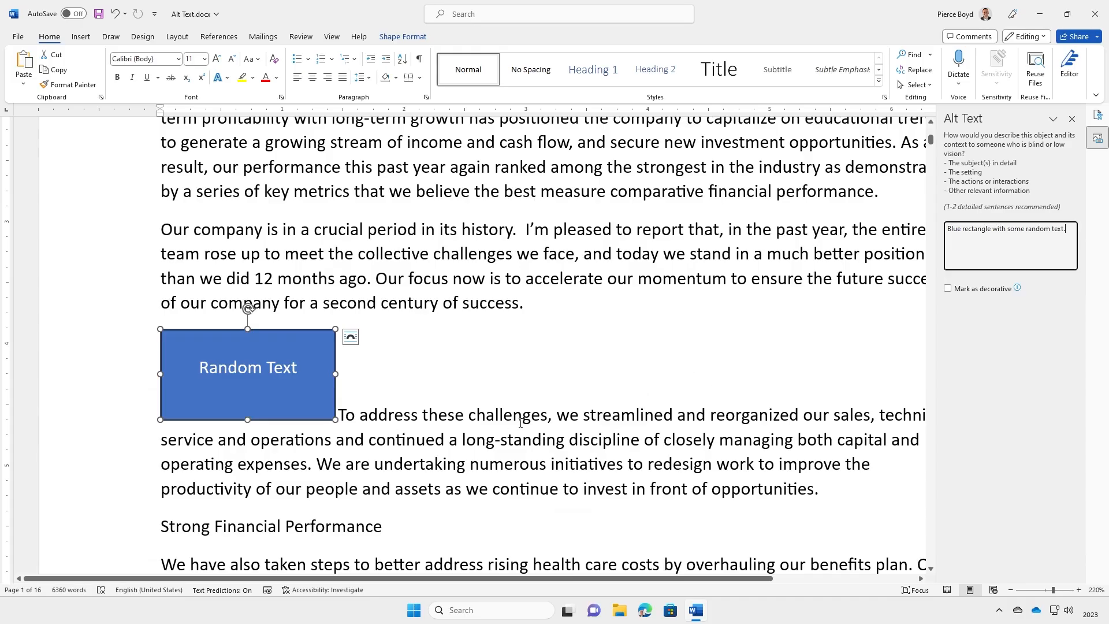
scroll(520, 423, down, 3)
scroll(559, 343, down, 20)
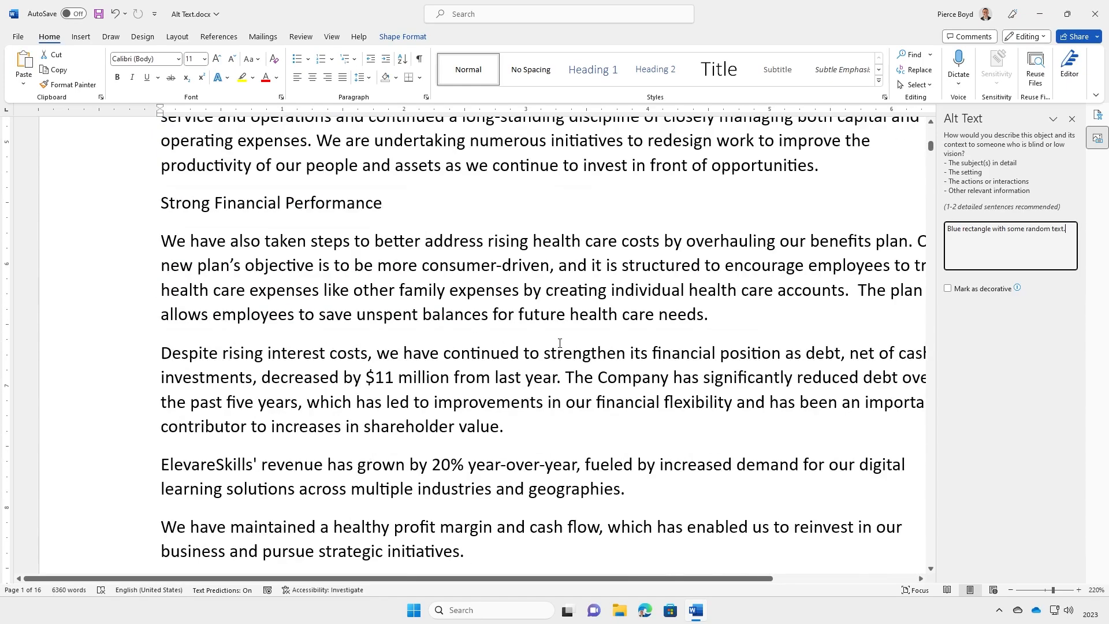
scroll(558, 348, down, 2)
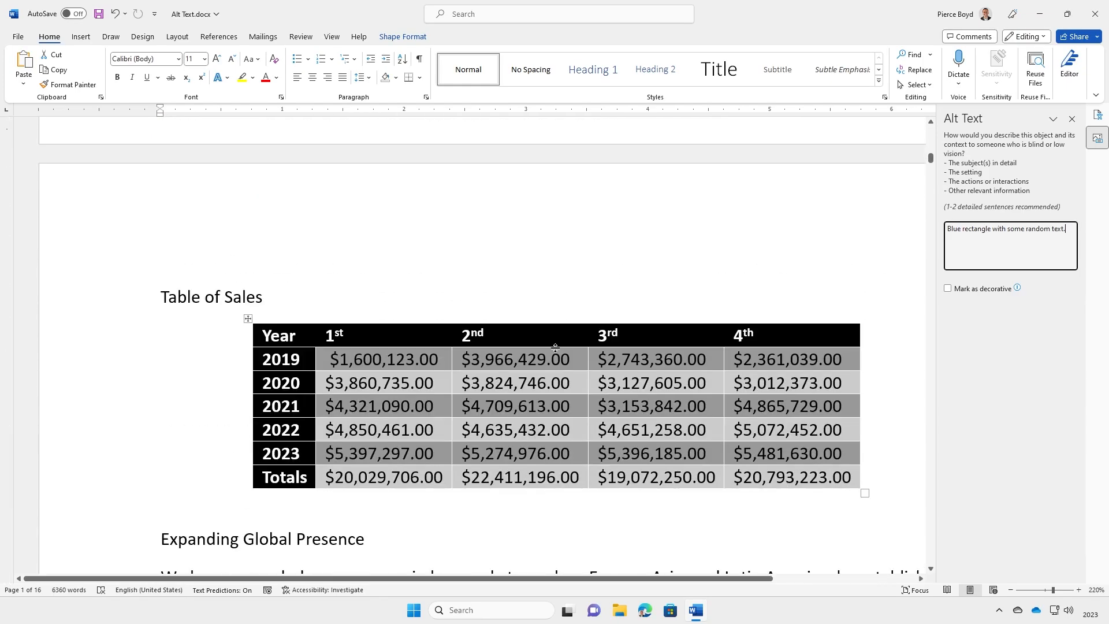
scroll(543, 345, down, 1)
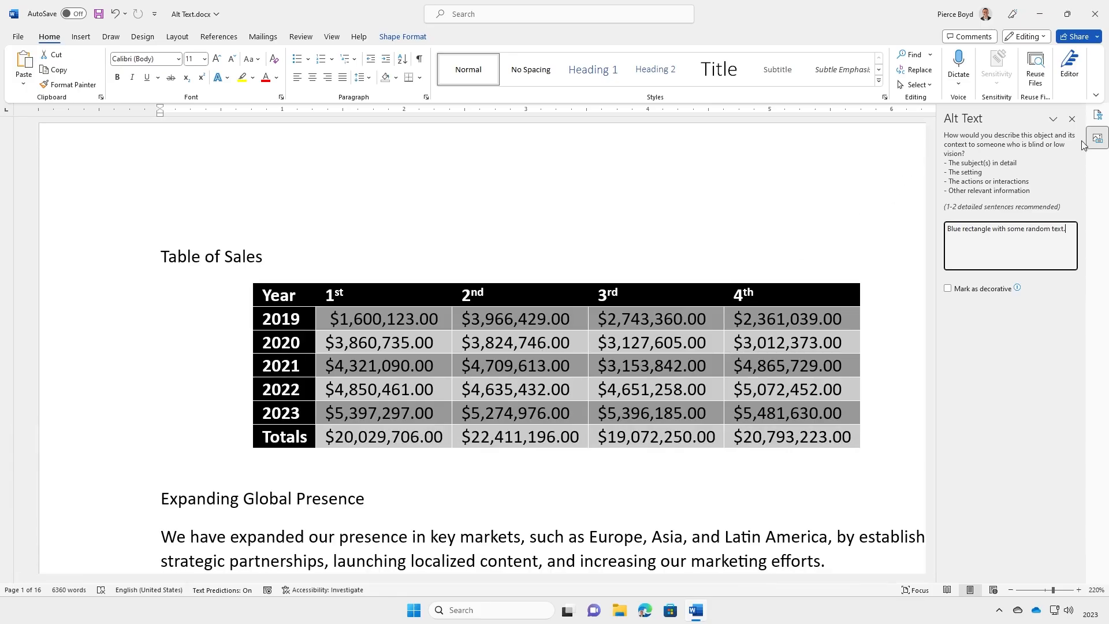
click(1072, 119)
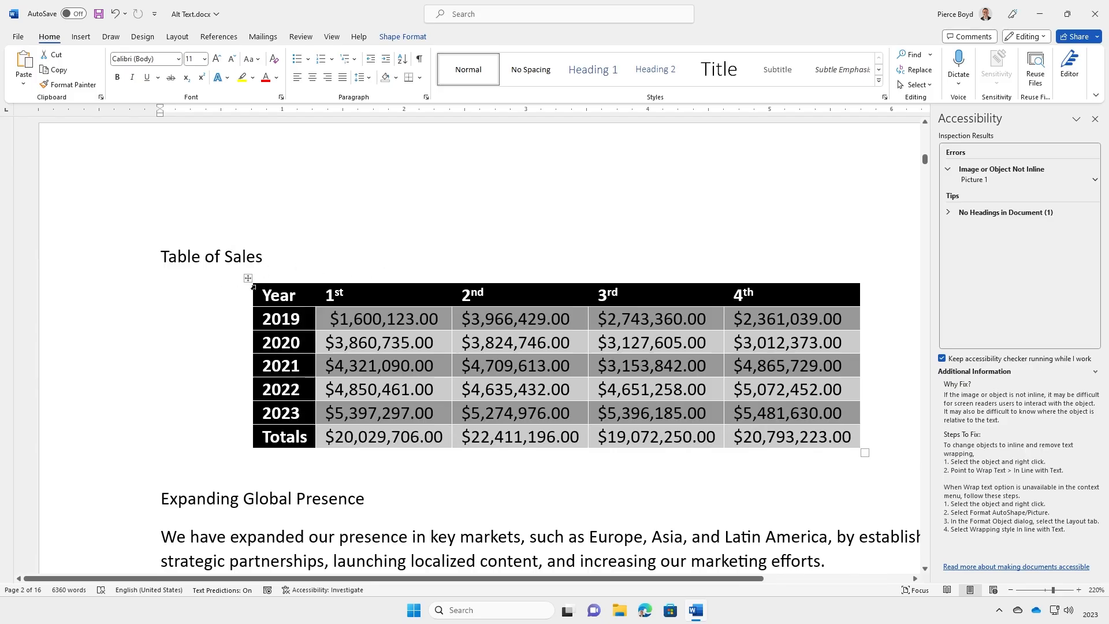
Set the alt text title of the whole sales table to "Table of Sales" in its table properties.
click(248, 280)
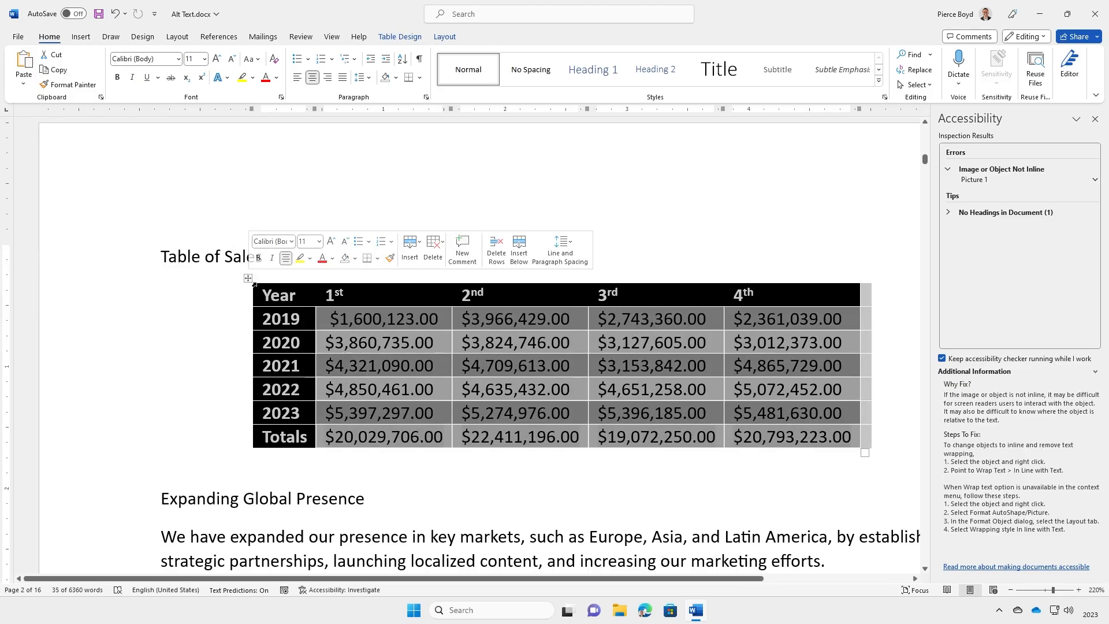
right_click(249, 279)
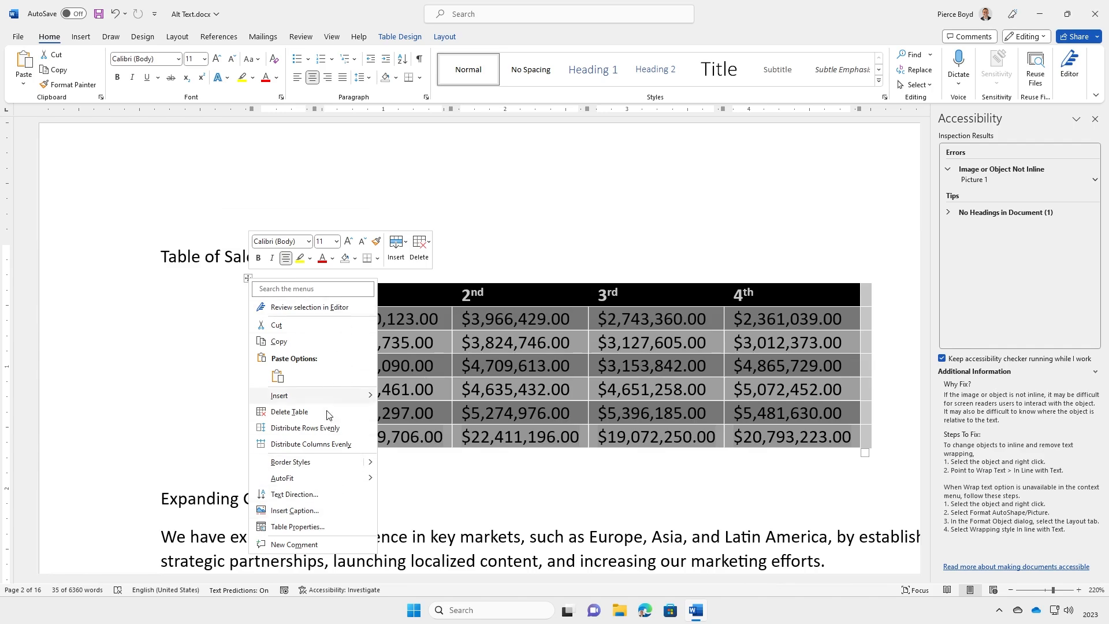
click(327, 530)
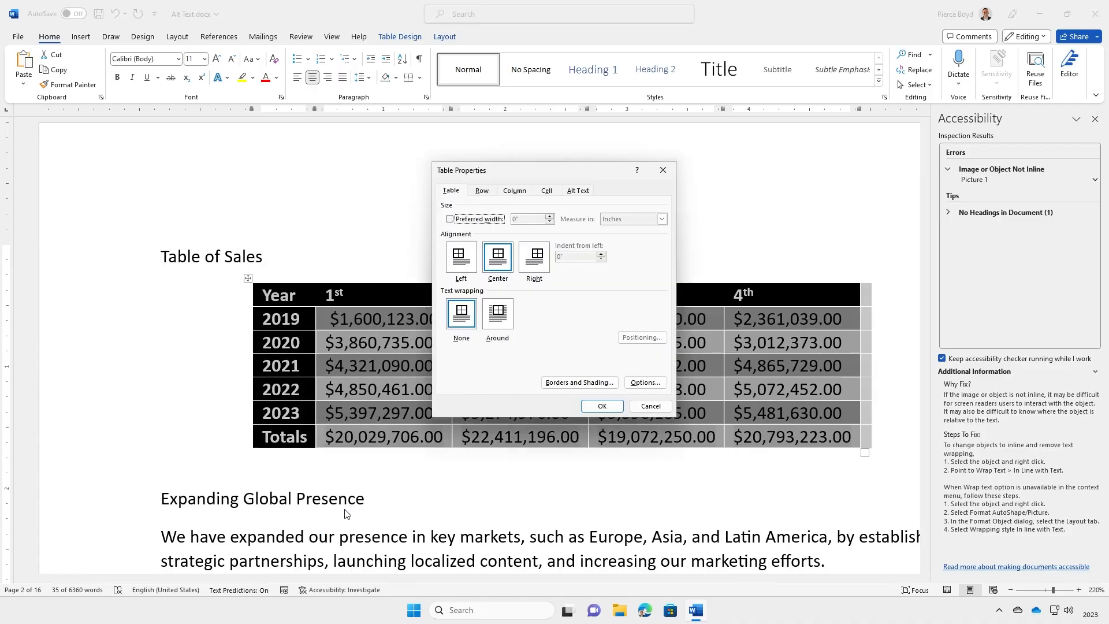
click(582, 196)
click(501, 220)
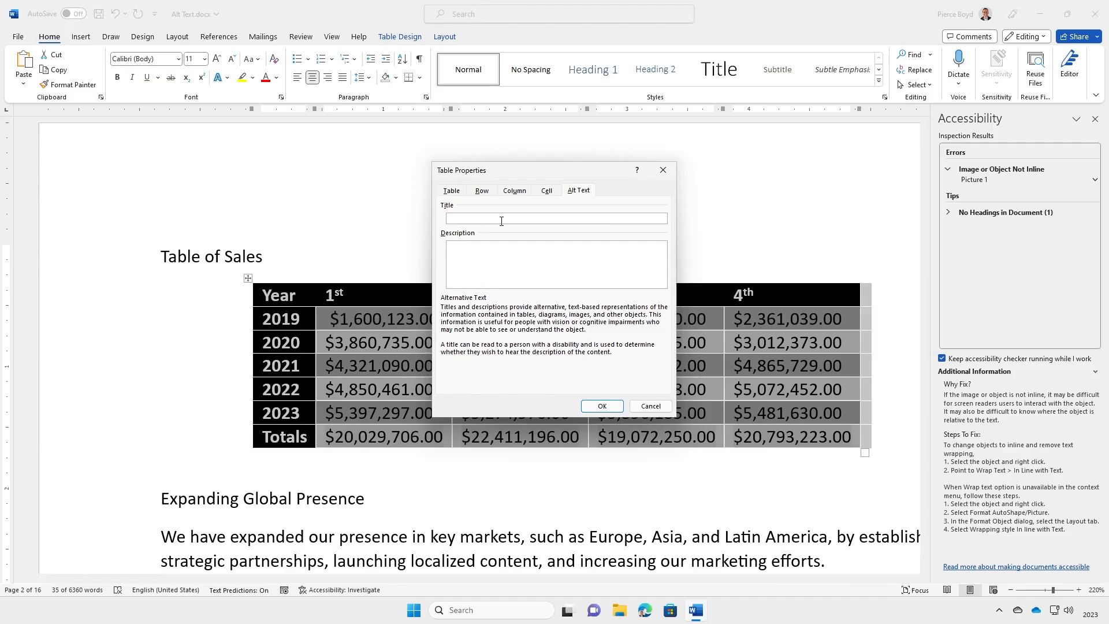
text(Table of Sale)
text(s)
Enter the table's alt text description "Table of sales figures for the years 2019 through 2023." and apply the properties.
text(Table of sales)
text( figures for the )
text(year)
text(s 2019 thr)
text(ough )
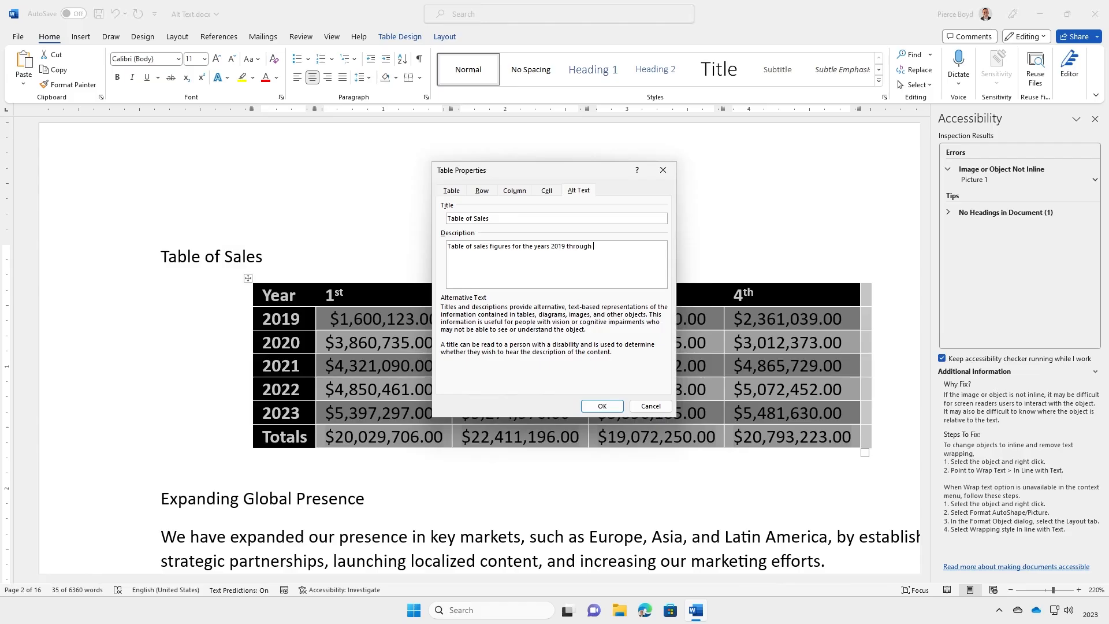
text(2023.)
click(589, 407)
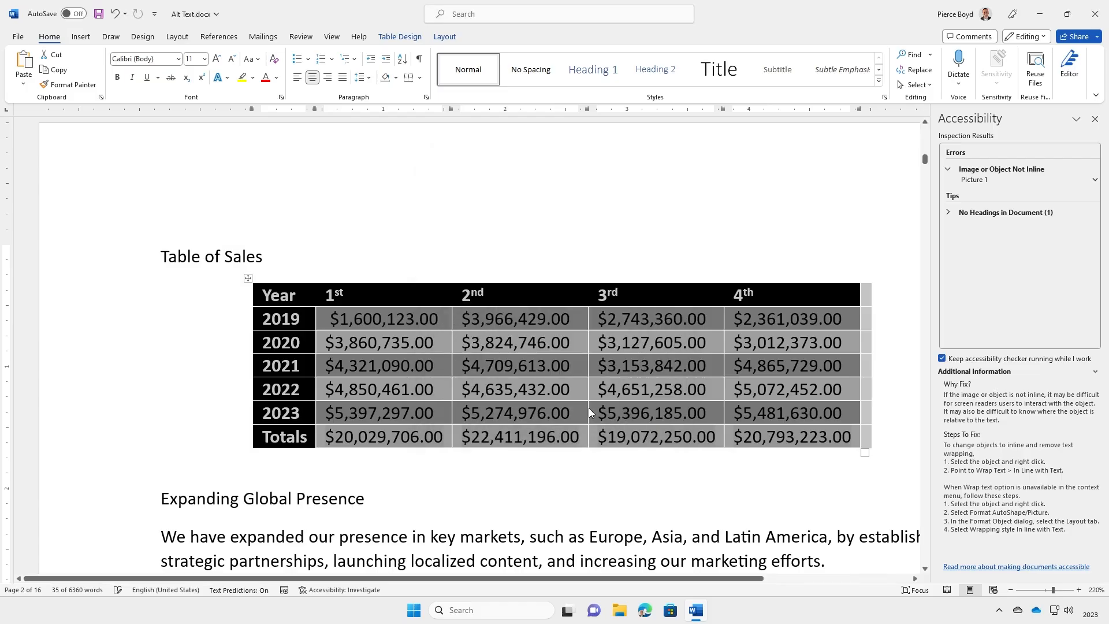
click(545, 405)
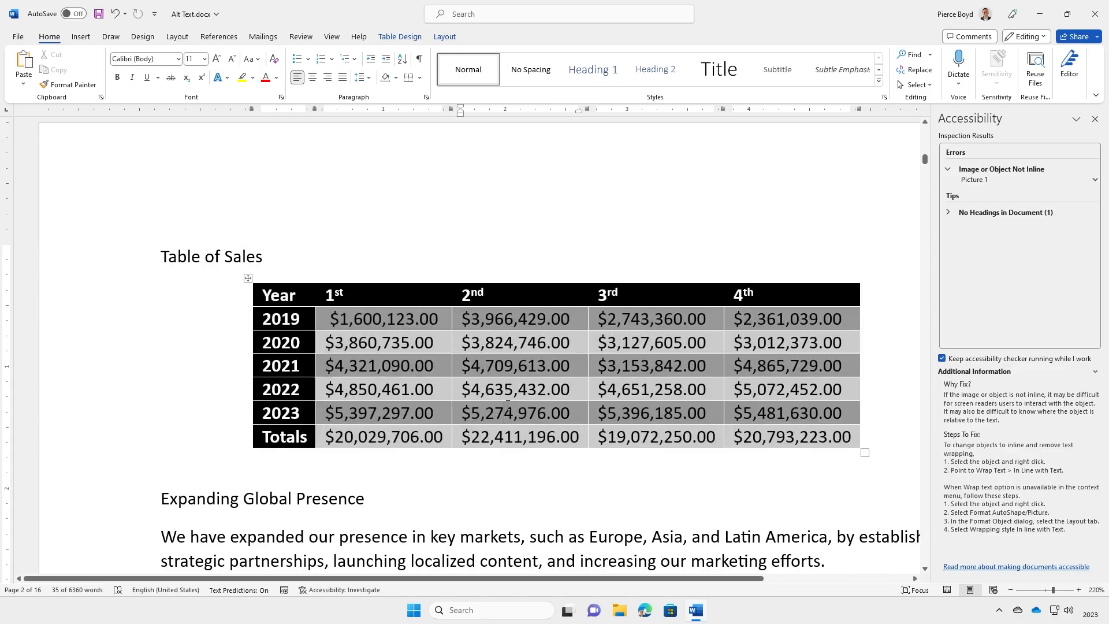
scroll(508, 405, up, 10)
scroll(507, 404, up, 12)
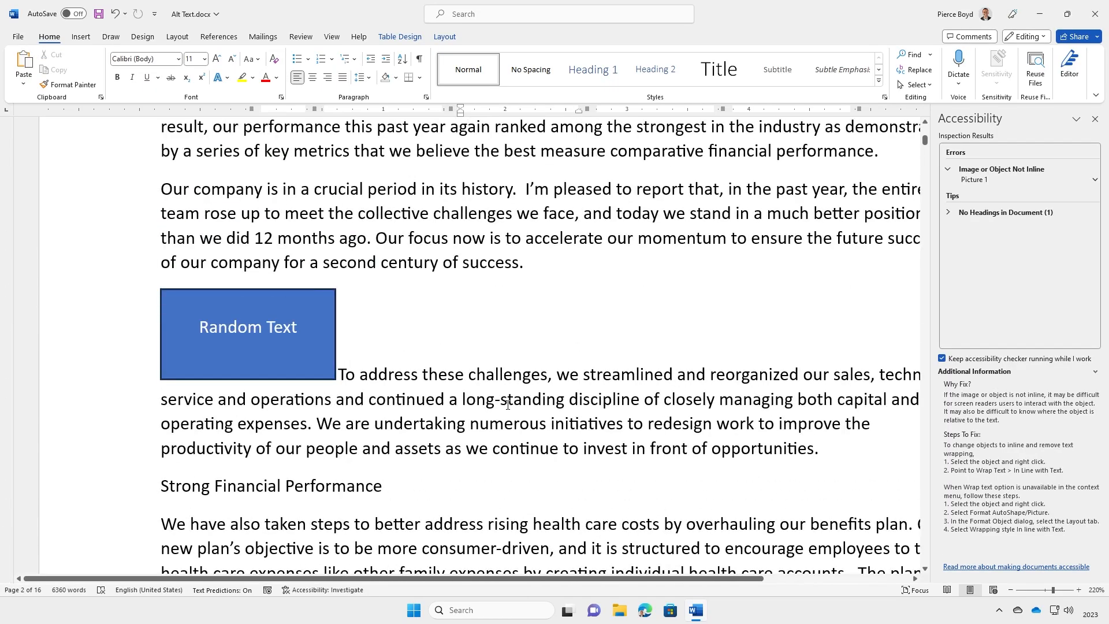
scroll(507, 404, up, 2)
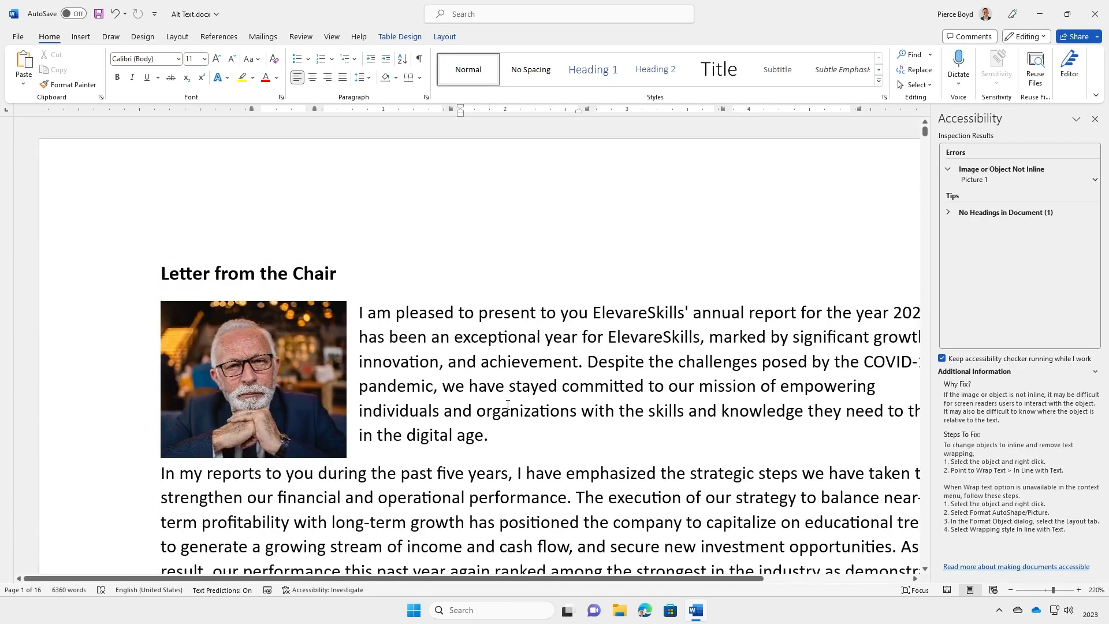